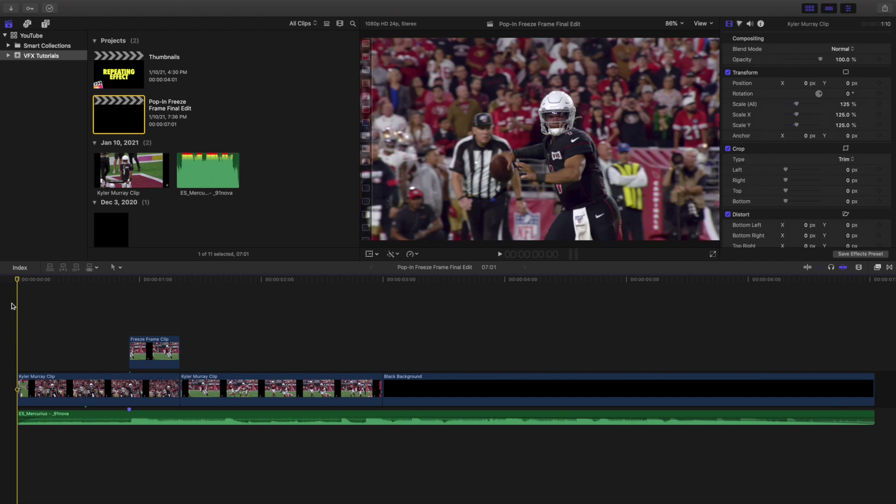
- Preview the edit from the beginning a few times, then stop playback
{"action": "key", "text": "space"}
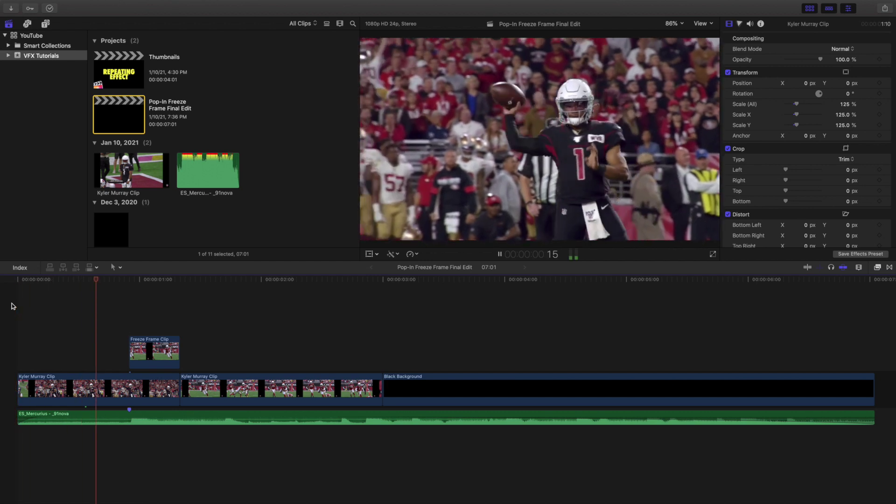
{"action": "key", "text": "space"}
{"action": "key", "text": "Home"}
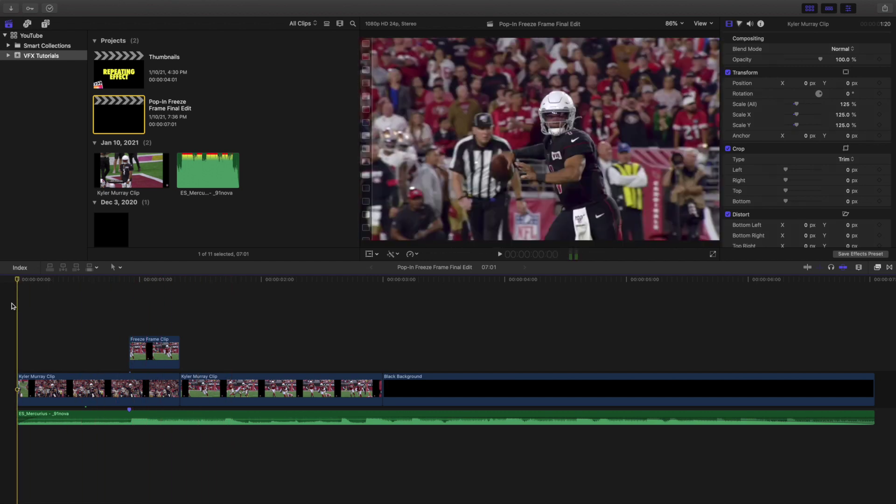
{"action": "key", "text": "space"}
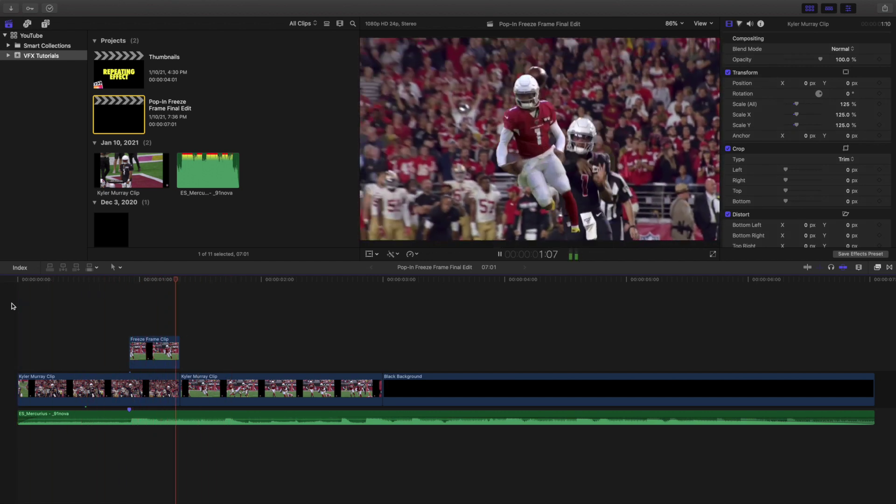
{"action": "key", "text": "space"}
{"action": "key", "text": "Home"}
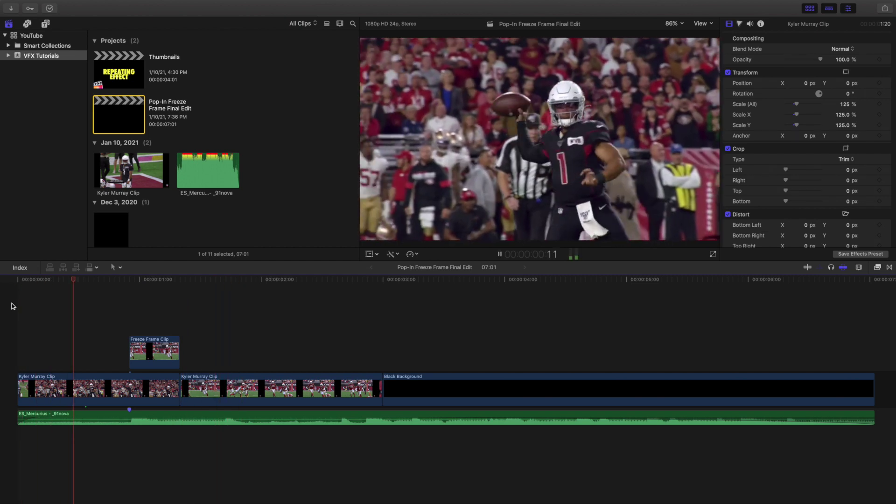
{"action": "key", "text": "space"}
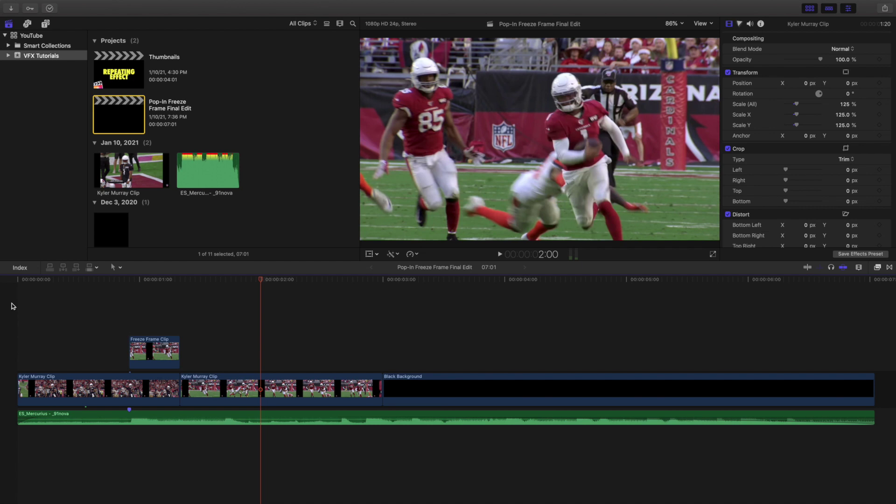
- Add a freeze hold at the start of the second Kyler Murray Clip
{"action": "left_click", "coordinate": [185, 327]}
{"action": "left_click", "coordinate": [181, 326]}
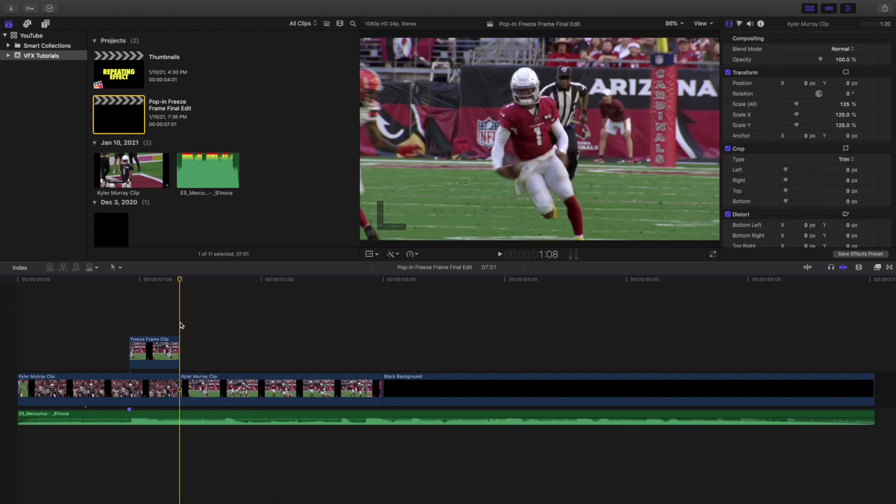
{"action": "key", "text": "super+equal"}
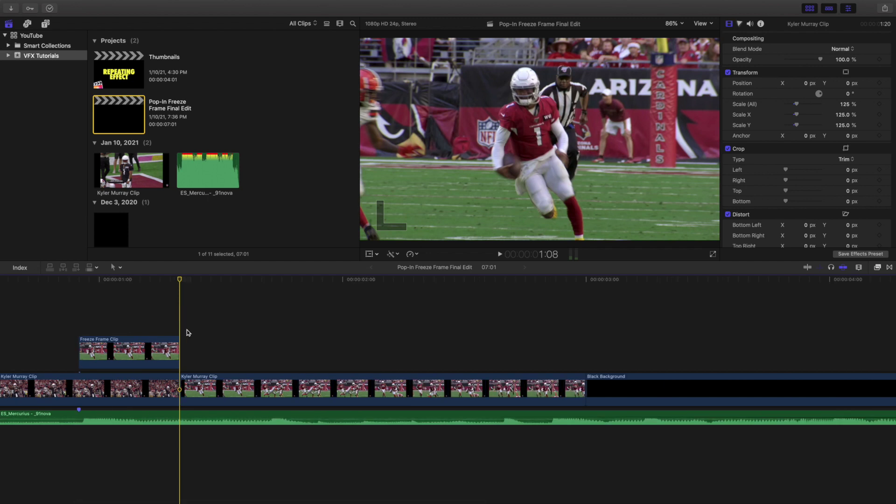
{"action": "left_click", "coordinate": [204, 383]}
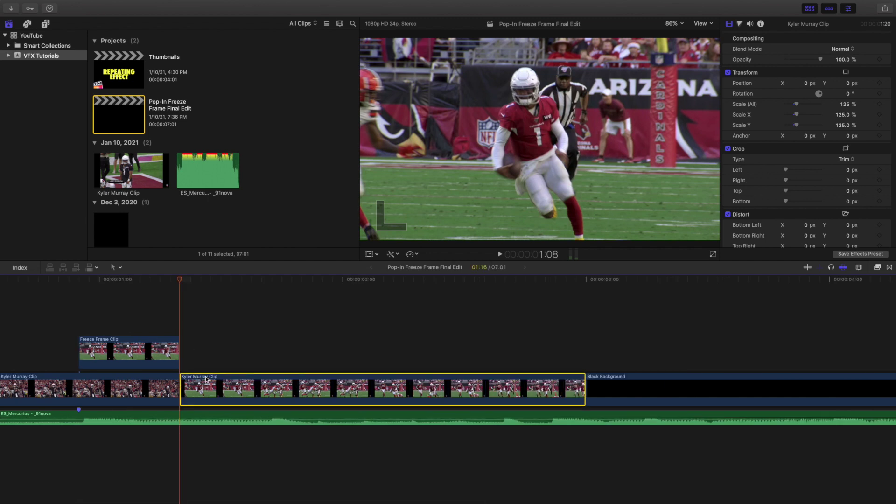
{"action": "left_click", "coordinate": [417, 255]}
{"action": "left_click", "coordinate": [413, 285]}
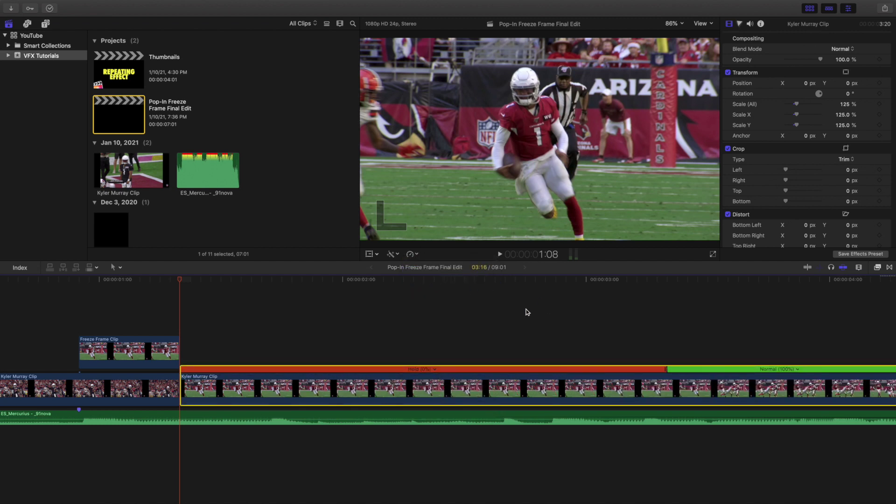
- Show the retimed Kyler Murray Clip's speed settings and zoom out to the whole project
{"action": "scroll", "coordinate": [527, 312], "scroll_direction": "right", "scroll_amount": 5}
{"action": "left_click", "coordinate": [454, 336]}
{"action": "left_click", "coordinate": [453, 375]}
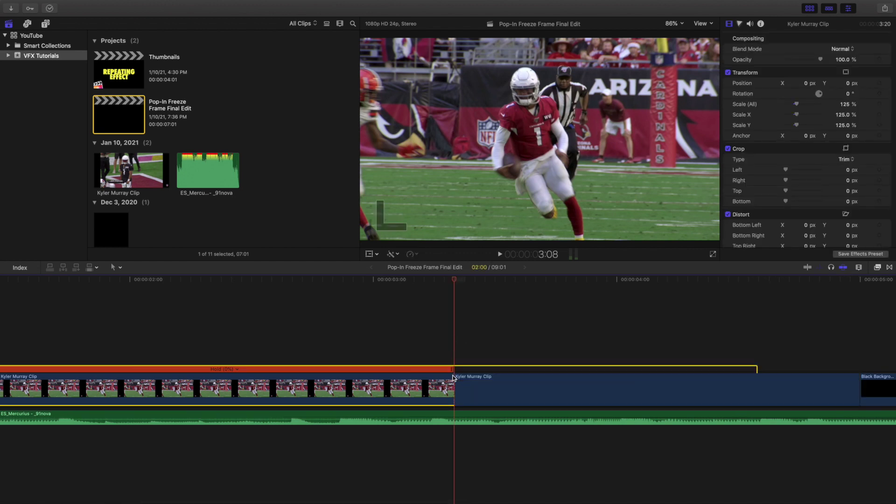
{"action": "left_click", "coordinate": [473, 382]}
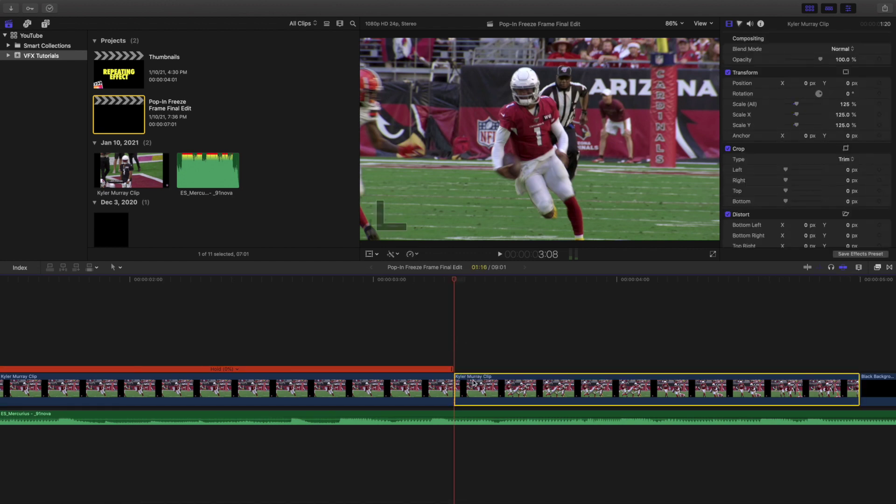
{"action": "key", "text": "super+r"}
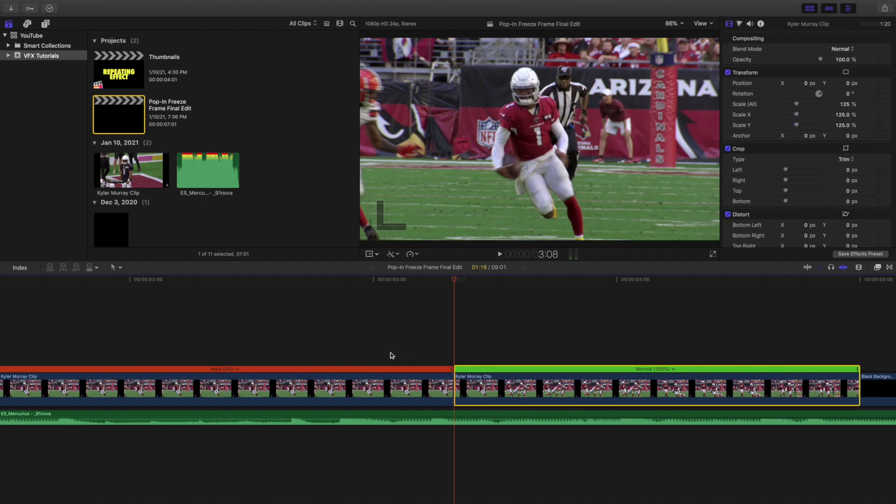
{"action": "key", "text": "shift+z"}
- Try shortening the Hold (0%) segment, then undo it and hide the speed bar
{"action": "left_click", "coordinate": [366, 377]}
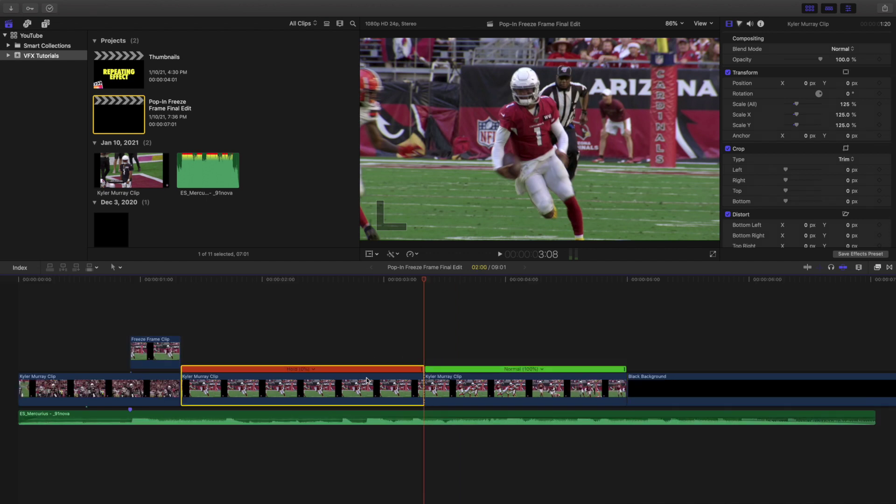
{"action": "left_click_drag", "start_coordinate": [423, 370], "coordinate": [225, 360]}
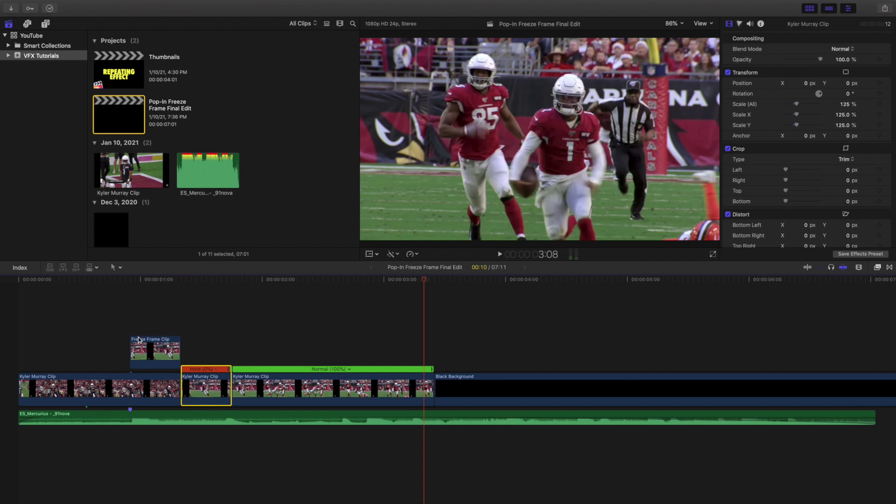
{"action": "key", "text": "super+z"}
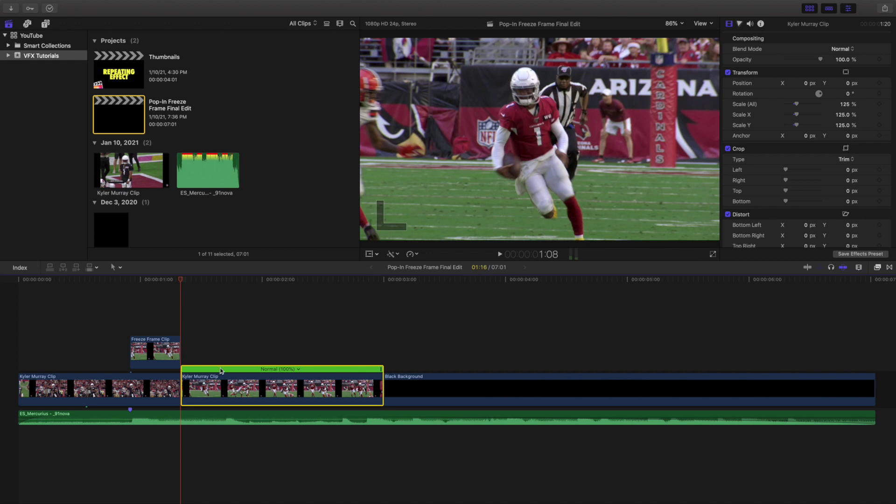
{"action": "key", "text": "super+r"}
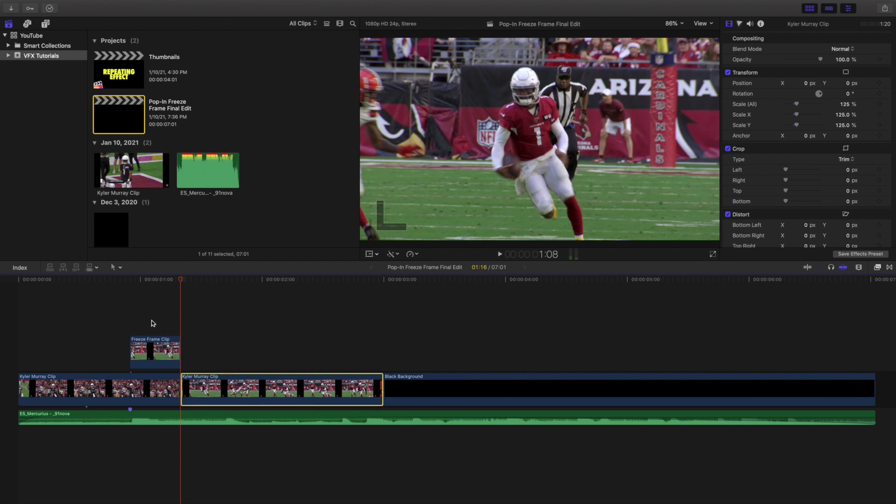
- Briefly select the Freeze Frame Clip to view its masks, then deselect it
{"action": "left_click", "coordinate": [152, 323]}
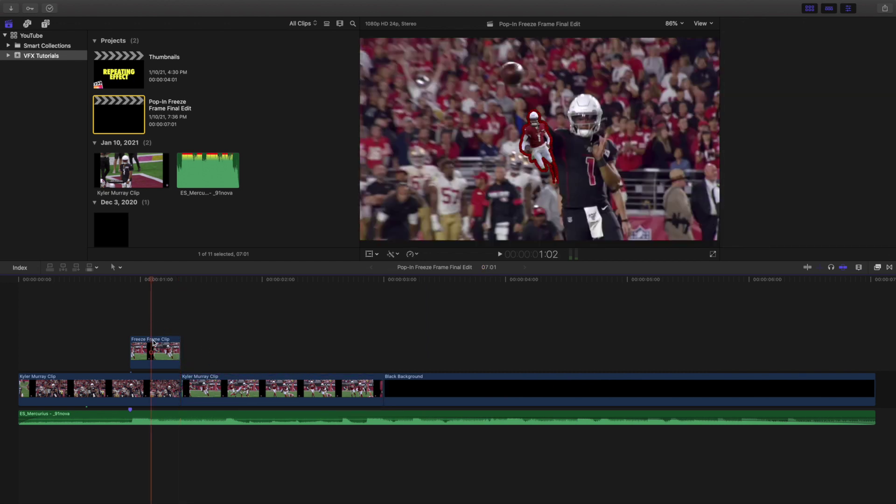
{"action": "left_click", "coordinate": [152, 345]}
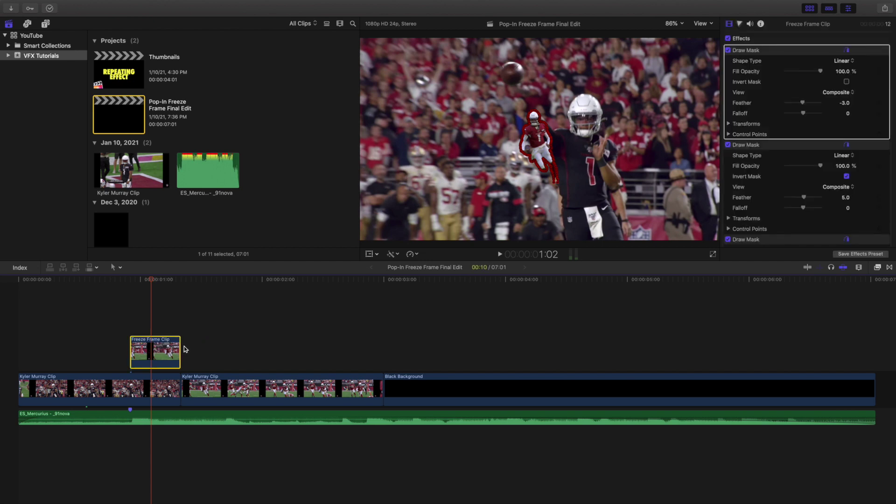
{"action": "left_click", "coordinate": [8, 335]}
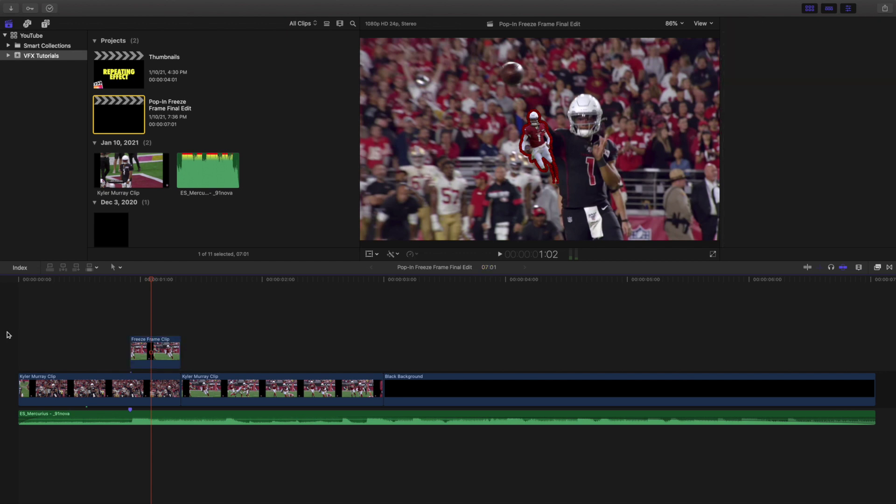
- Preview the edit from 0:22, then select the Freeze Frame Clip to show its Draw Masks
{"action": "key", "text": "space"}
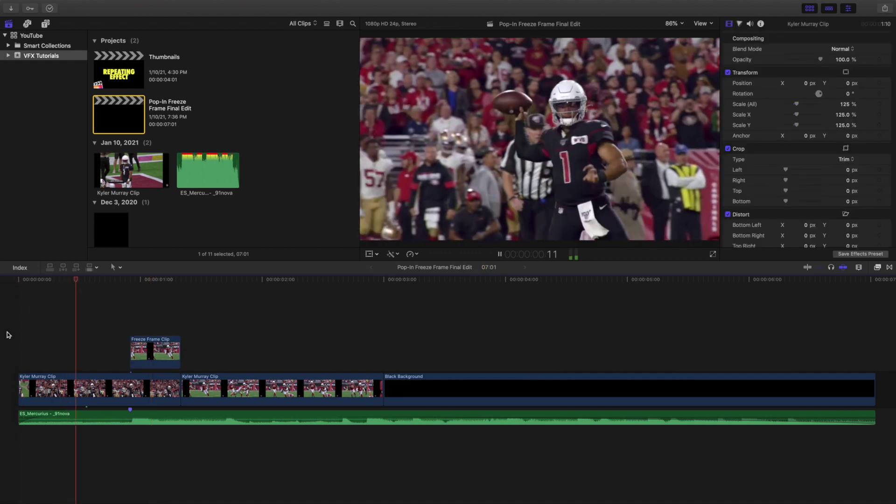
{"action": "key", "text": "space"}
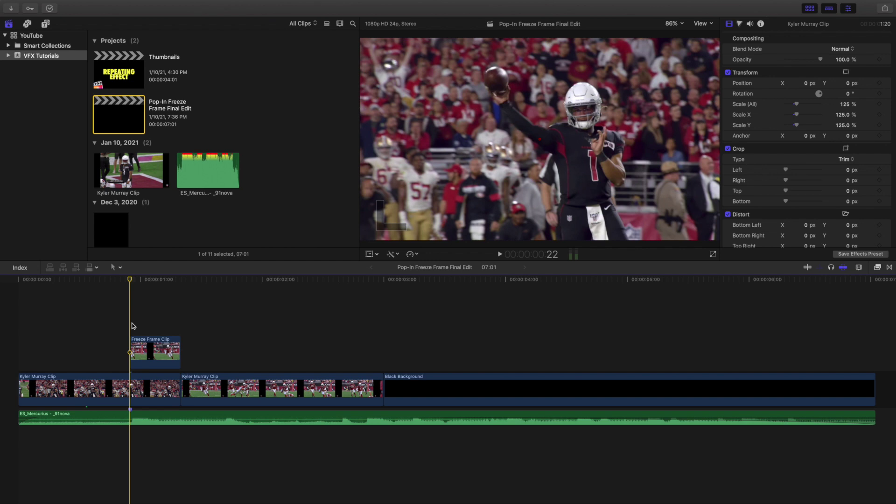
{"action": "key", "text": "space"}
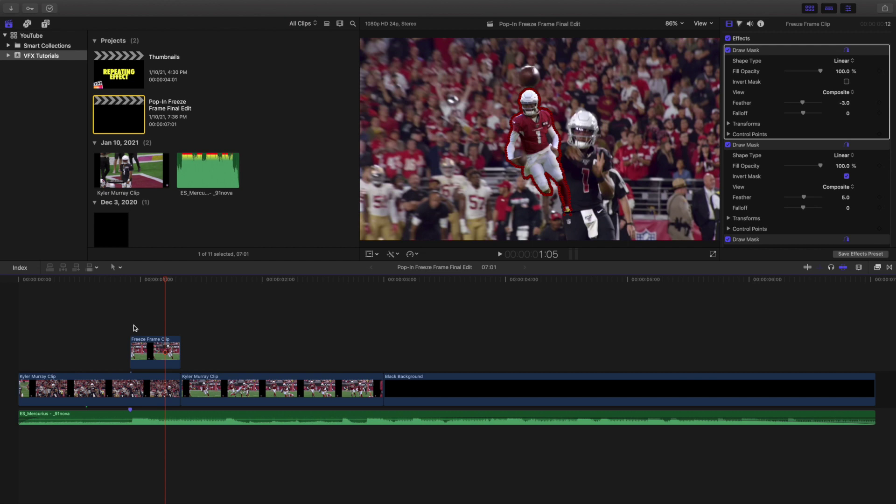
{"action": "left_click", "coordinate": [131, 328]}
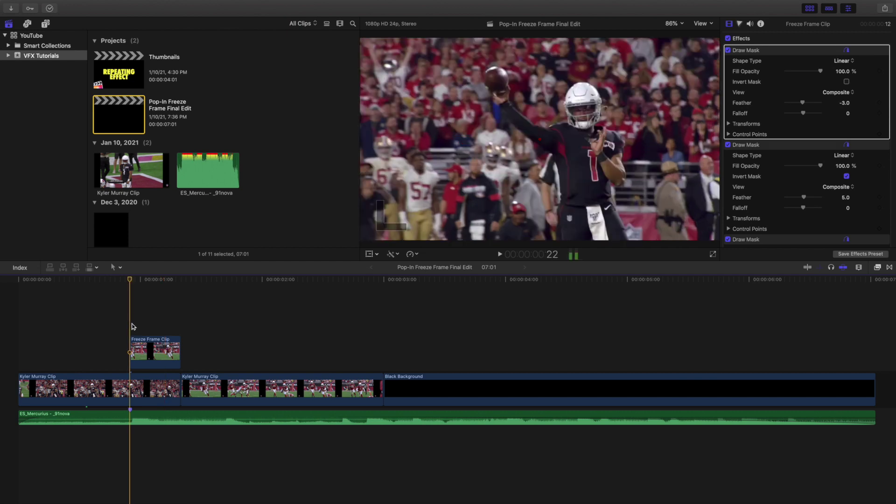
{"action": "left_click", "coordinate": [160, 356]}
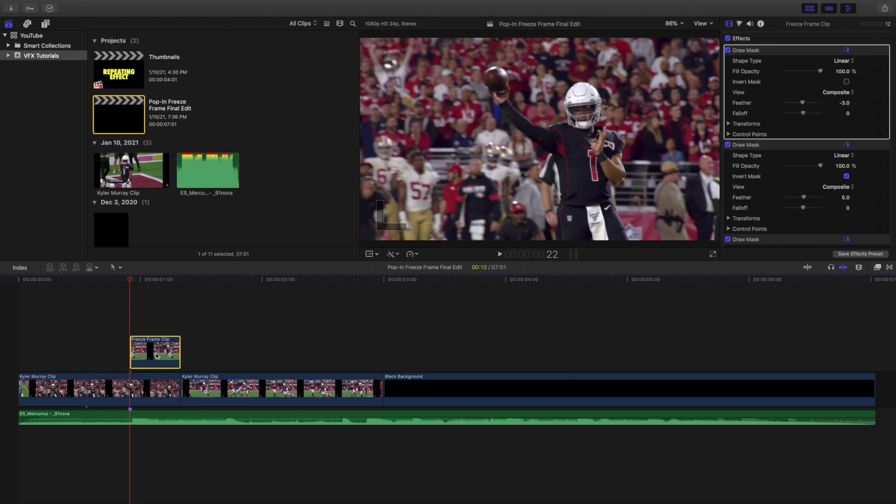
{"action": "left_click", "coordinate": [877, 267]}
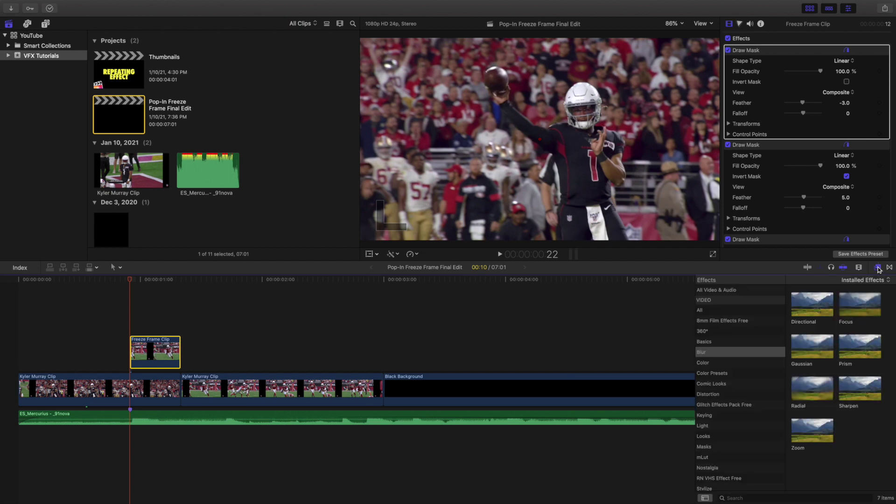
{"action": "scroll", "coordinate": [721, 423], "scroll_direction": "down", "scroll_amount": 3}
{"action": "scroll", "coordinate": [722, 423], "scroll_direction": "up", "scroll_amount": 1}
{"action": "left_click", "coordinate": [722, 423]}
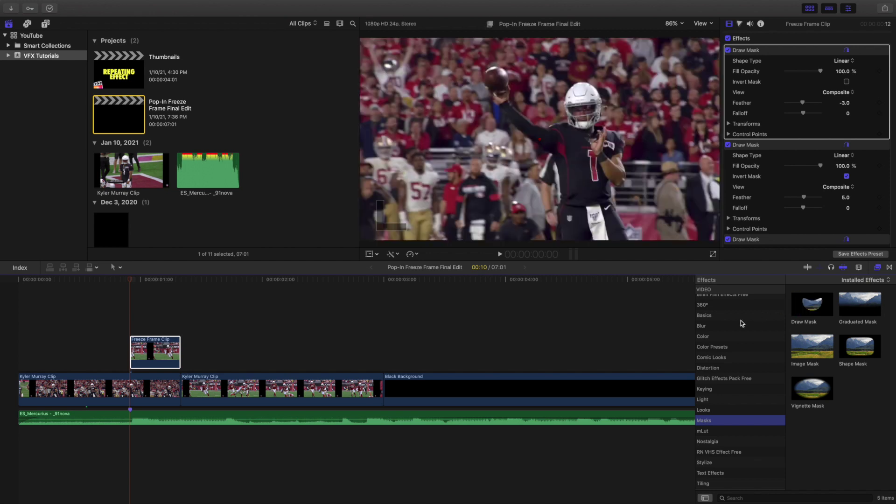
{"action": "left_click", "coordinate": [877, 267]}
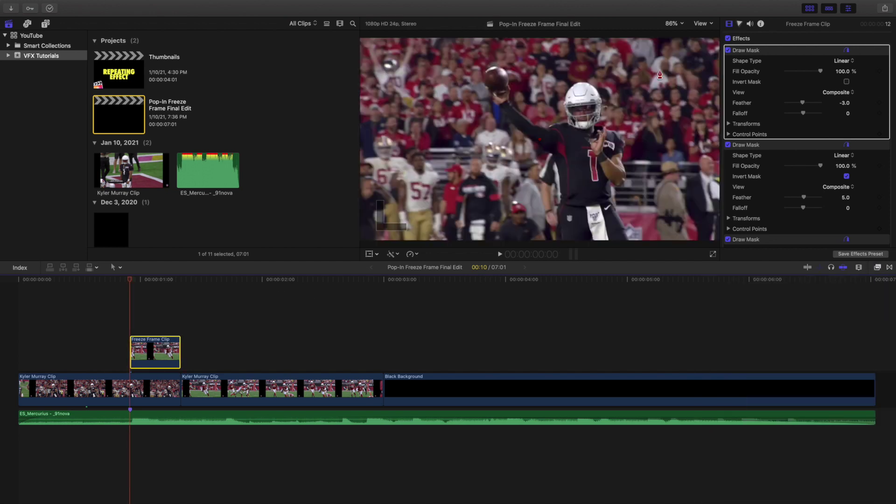
{"action": "scroll", "coordinate": [756, 100], "scroll_direction": "down", "scroll_amount": 3}
{"action": "scroll", "coordinate": [756, 99], "scroll_direction": "up", "scroll_amount": 3}
- At about 1:05, turn the Freeze Frame Clip's first Draw Mask off and back on to compare
{"action": "left_click", "coordinate": [168, 326]}
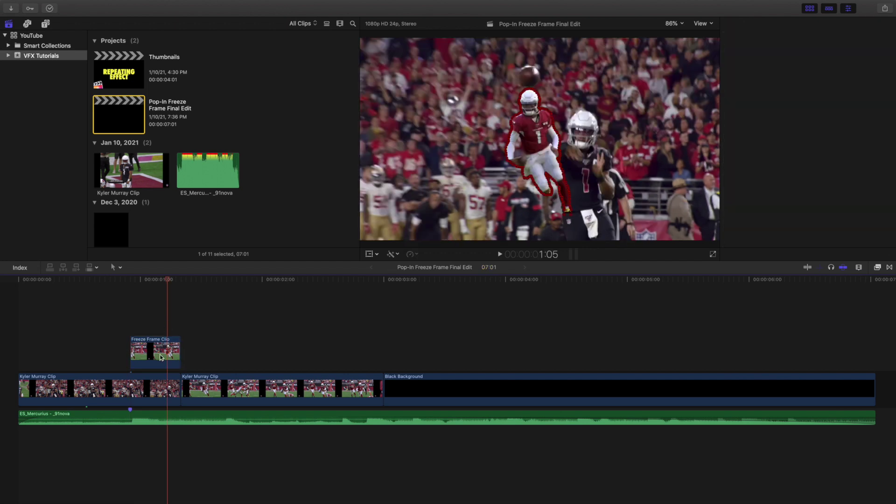
{"action": "left_click", "coordinate": [160, 357]}
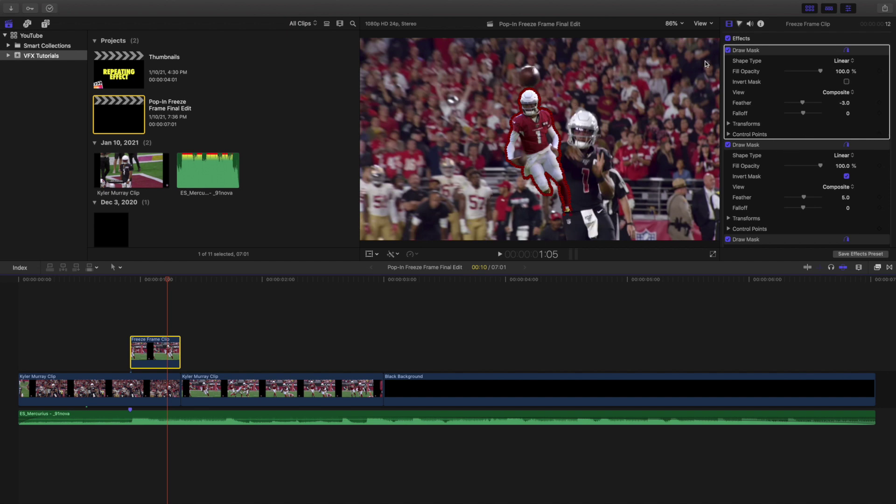
{"action": "left_click", "coordinate": [728, 50]}
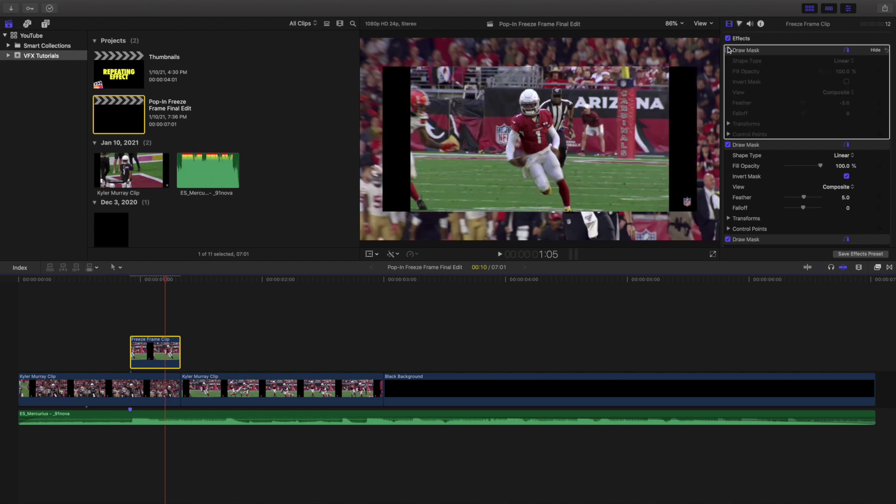
{"action": "left_click", "coordinate": [728, 50]}
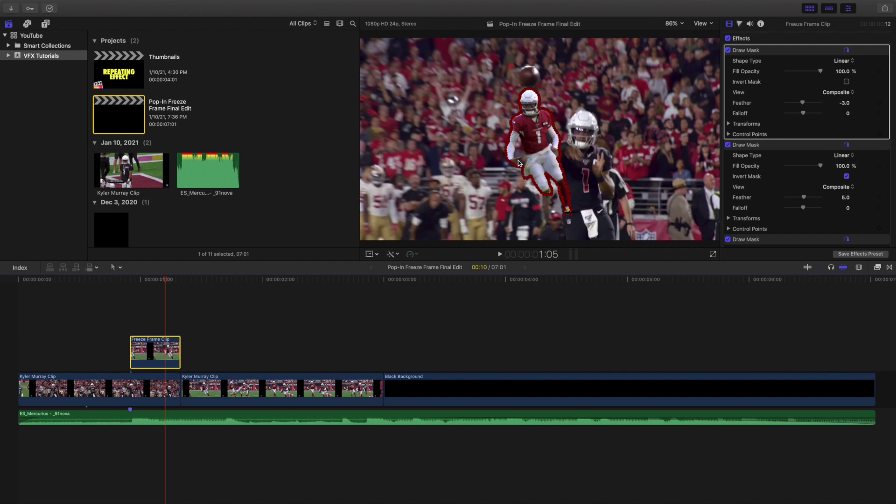
- Reselect the Freeze Frame Clip and scroll the Video inspector down to its Transform settings
{"action": "left_click", "coordinate": [133, 310]}
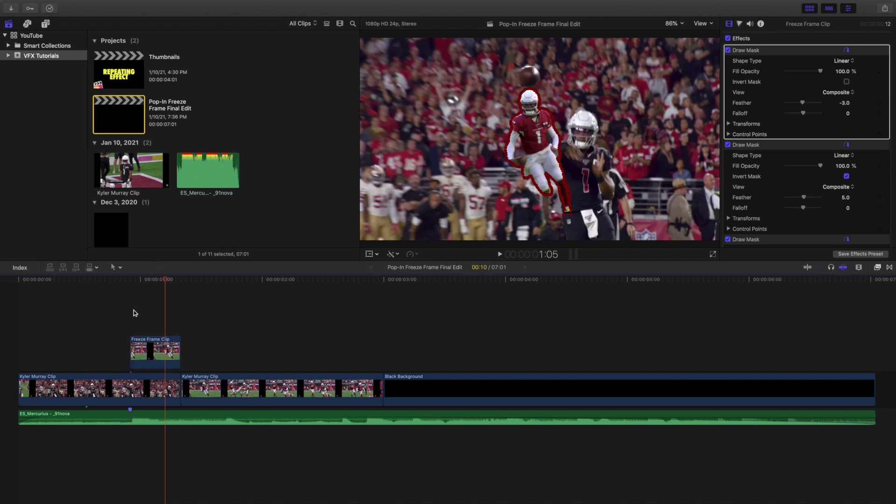
{"action": "left_click", "coordinate": [150, 345]}
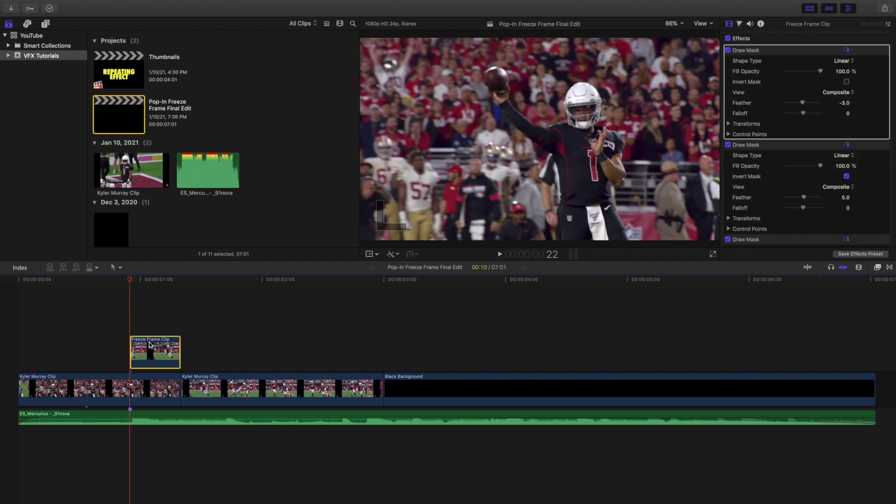
{"action": "scroll", "coordinate": [738, 95], "scroll_direction": "down", "scroll_amount": 4}
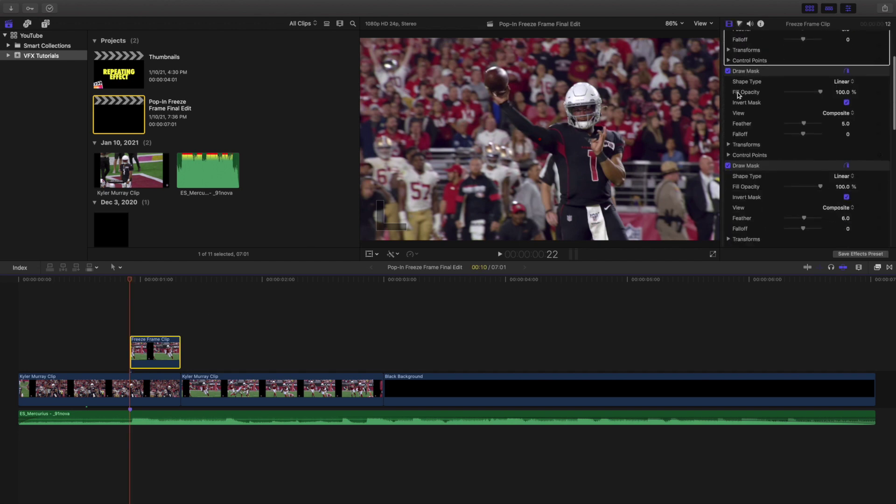
{"action": "scroll", "coordinate": [738, 95], "scroll_direction": "down", "scroll_amount": 8}
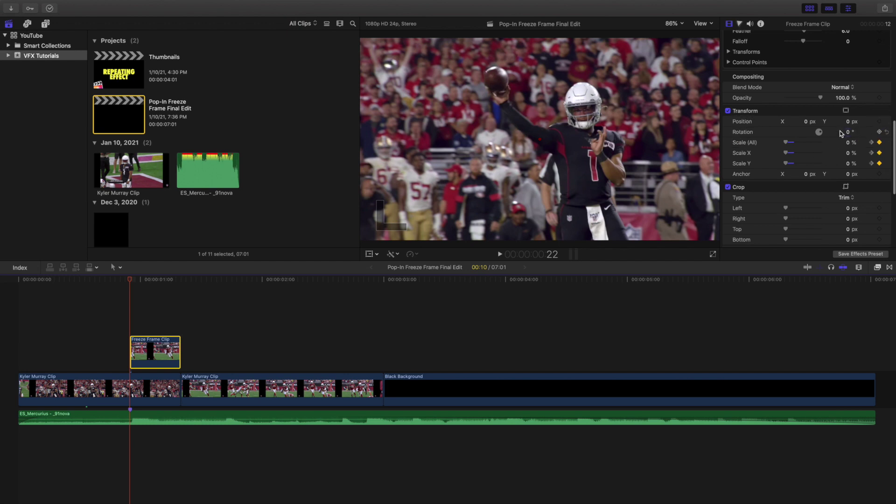
- Deselect the Freeze Frame Clip and move the playhead to 1:08
{"action": "scroll", "coordinate": [854, 143], "scroll_direction": "up", "scroll_amount": 1}
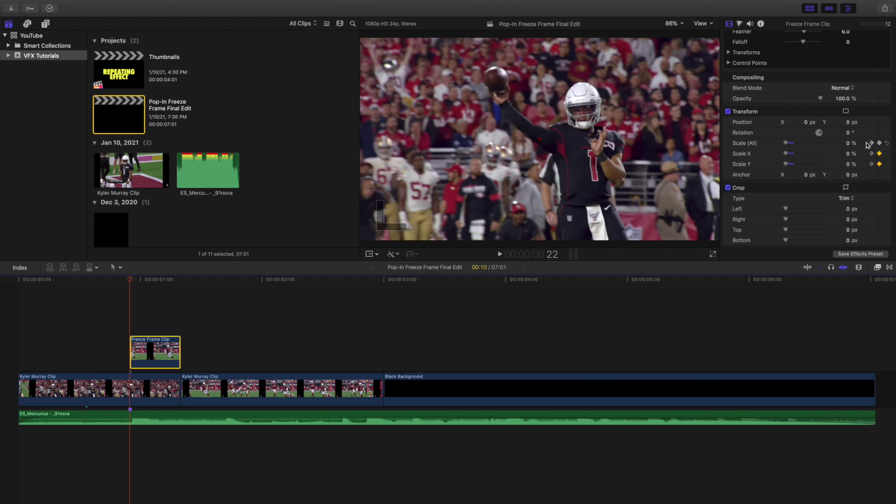
{"action": "left_click", "coordinate": [182, 323]}
{"action": "left_click", "coordinate": [181, 320]}
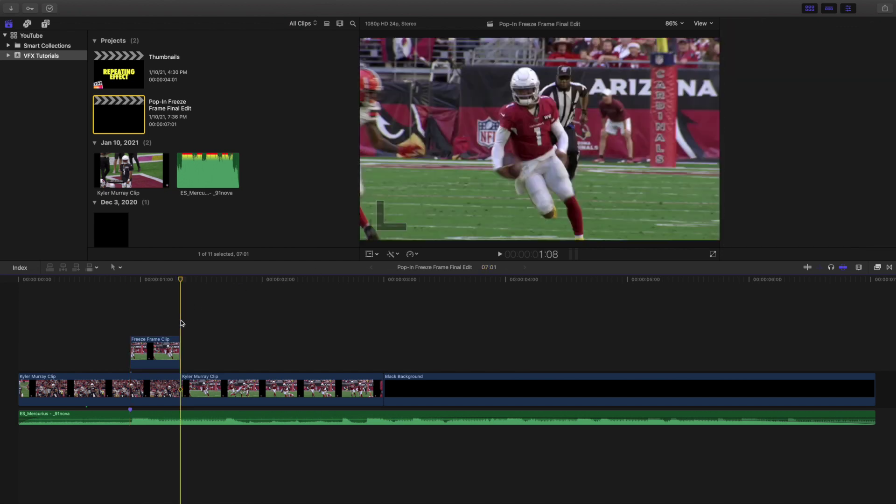
- Read the cutout's Transform Scale at 1:07 (112.5%) and 1:08 (125%), then return to frame 22
{"action": "key", "text": "j"}
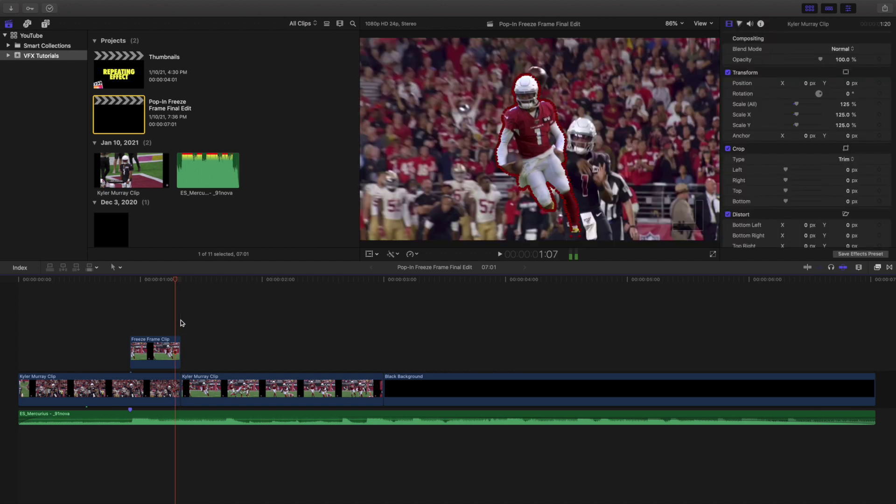
{"action": "left_click", "coordinate": [157, 343]}
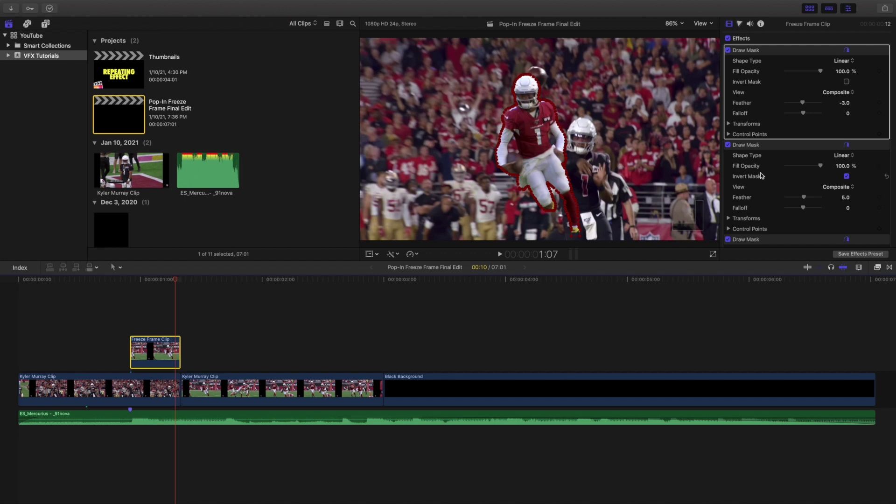
{"action": "scroll", "coordinate": [761, 175], "scroll_direction": "down", "scroll_amount": 15}
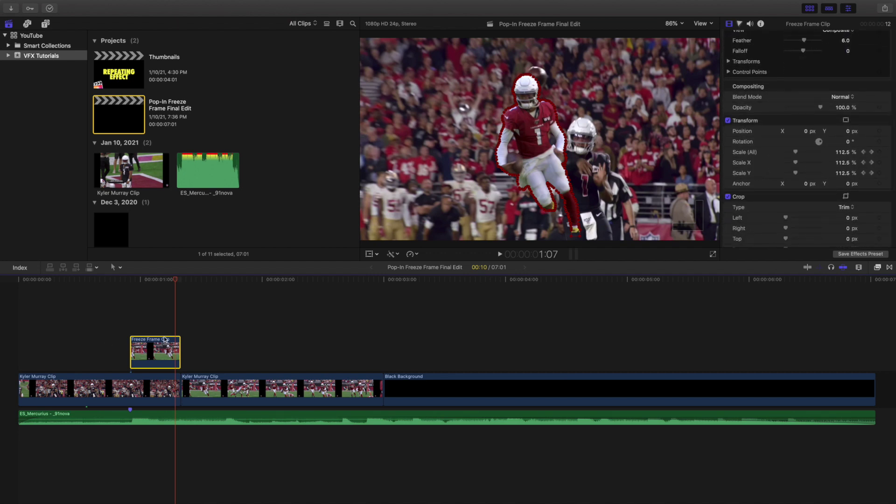
{"action": "left_click", "coordinate": [179, 323]}
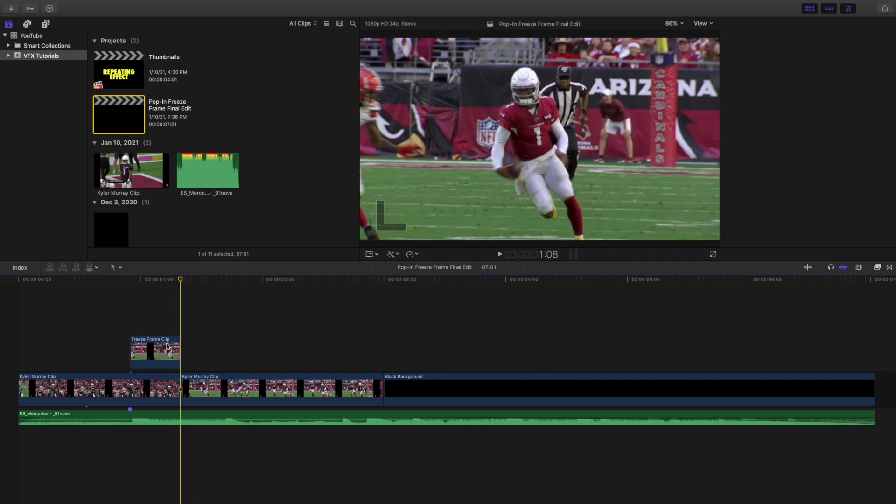
{"action": "left_click", "coordinate": [167, 347]}
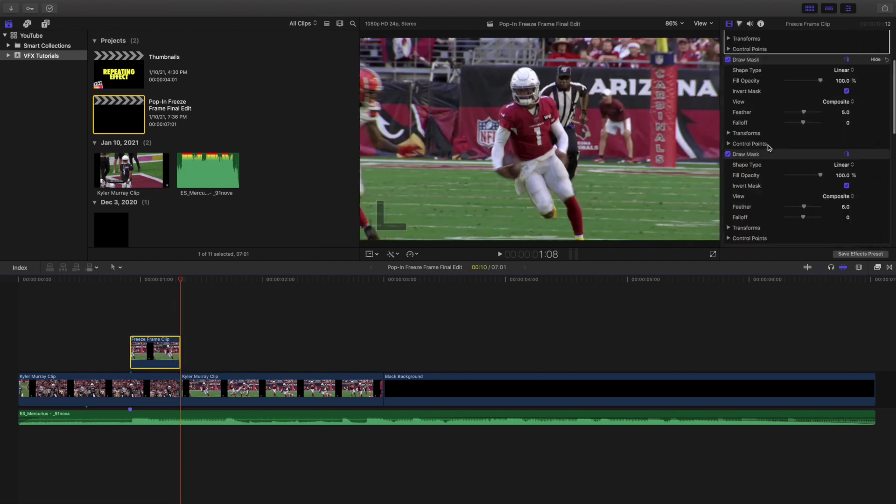
{"action": "scroll", "coordinate": [768, 147], "scroll_direction": "down", "scroll_amount": 5}
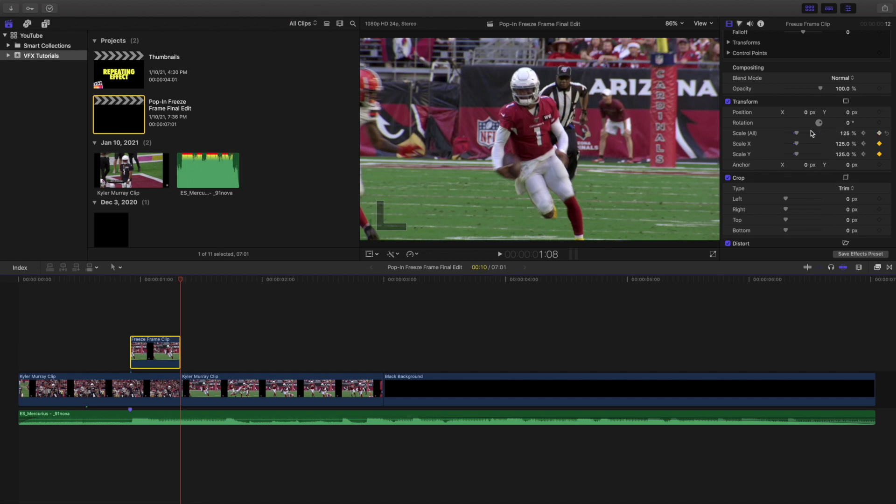
{"action": "left_click", "coordinate": [130, 316]}
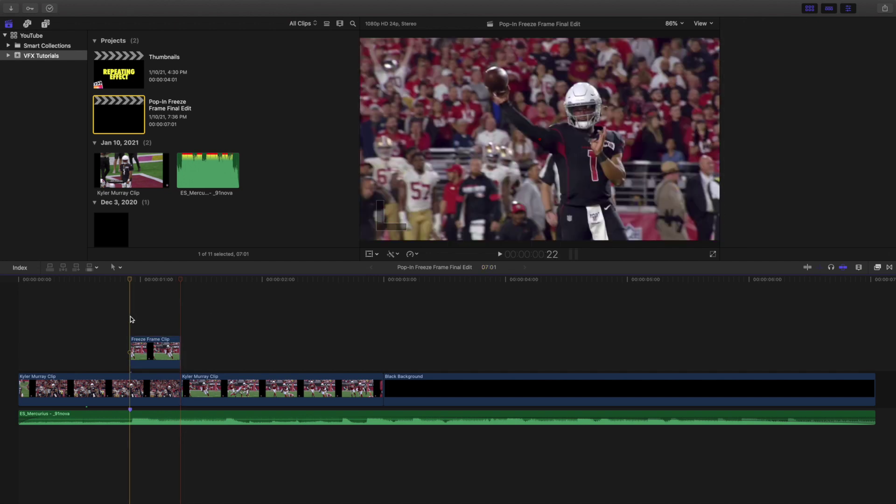
- Step five frames from 0:22 as Scale rises to 112.5%, then deselect and return to 0:22
{"action": "left_click", "coordinate": [146, 344]}
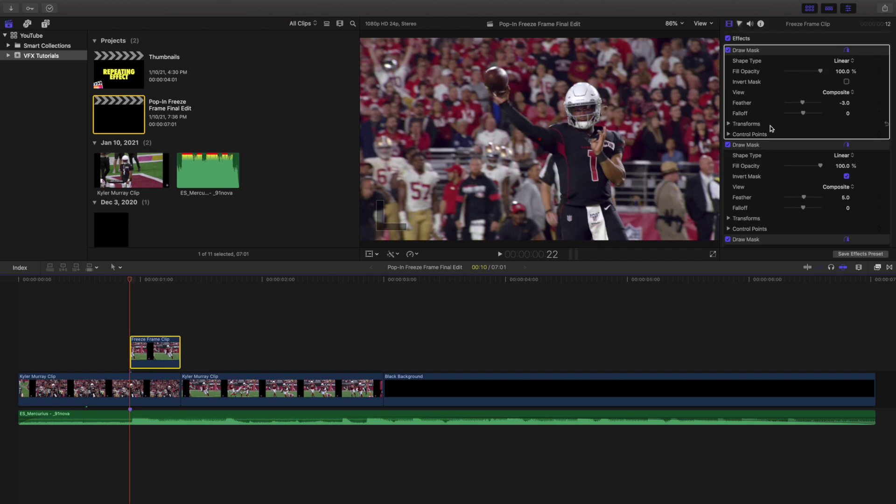
{"action": "scroll", "coordinate": [771, 128], "scroll_direction": "down", "scroll_amount": 2}
{"action": "scroll", "coordinate": [771, 128], "scroll_direction": "down", "scroll_amount": 8}
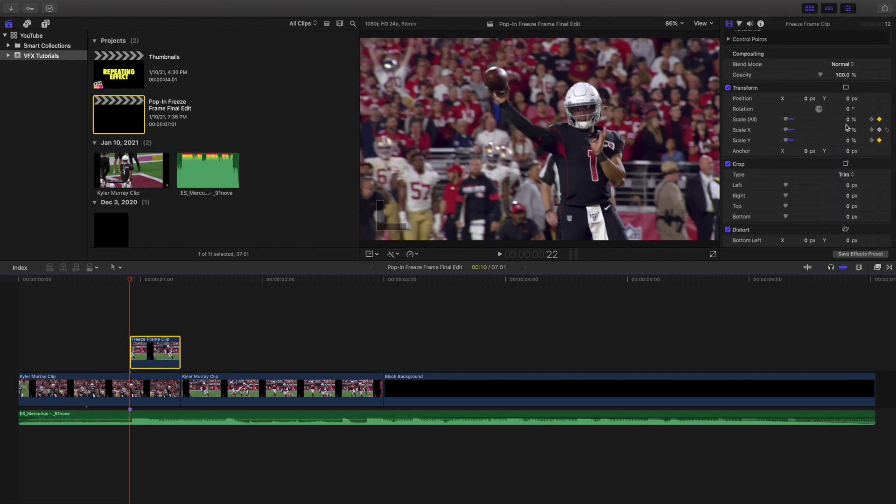
{"action": "key", "text": "Right"}
{"action": "key", "text": "Right"}
{"action": "key", "text": "Right"}
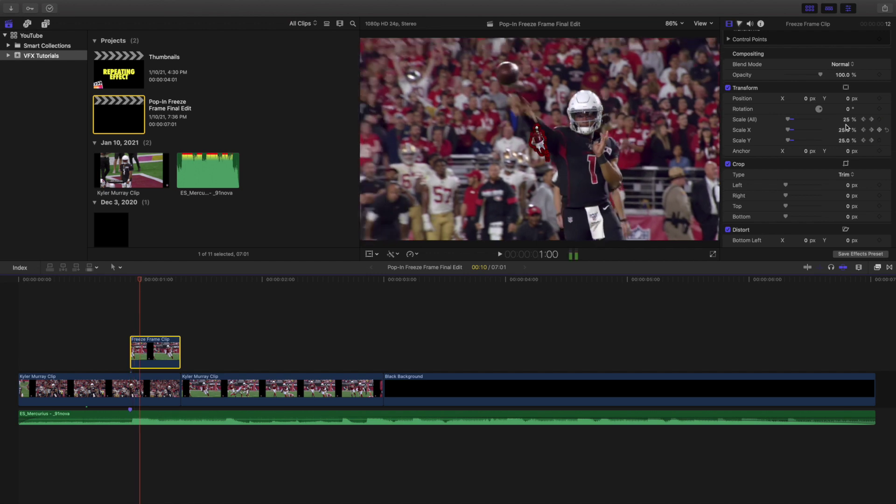
{"action": "key", "text": "Right"}
{"action": "key", "text": "Right"}
{"action": "key", "text": "Right"}
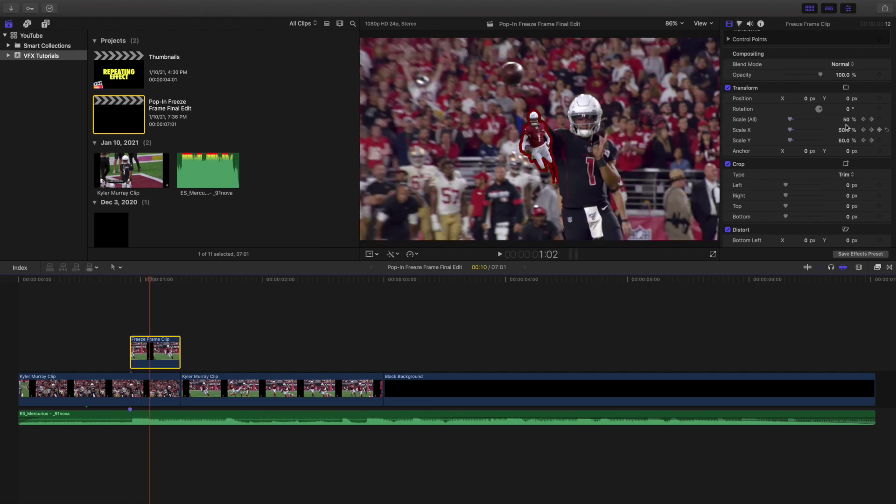
{"action": "key", "text": "Right"}
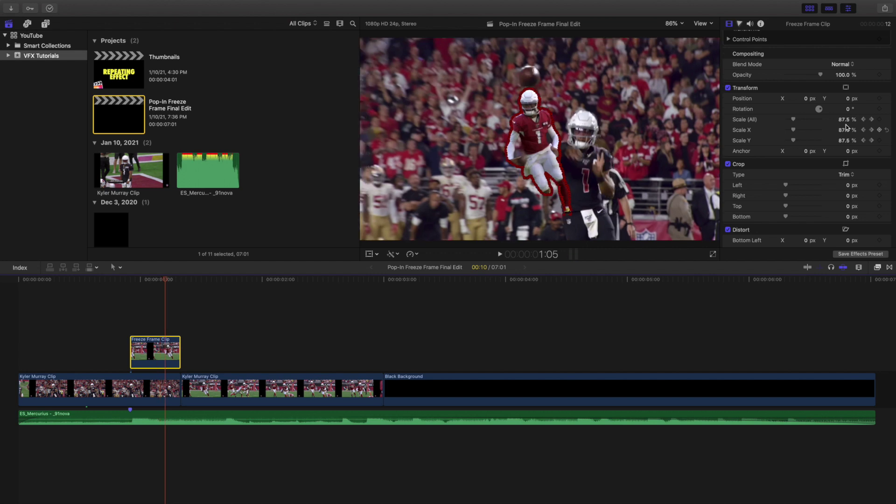
{"action": "key", "text": "Right"}
{"action": "key", "text": "Right"}
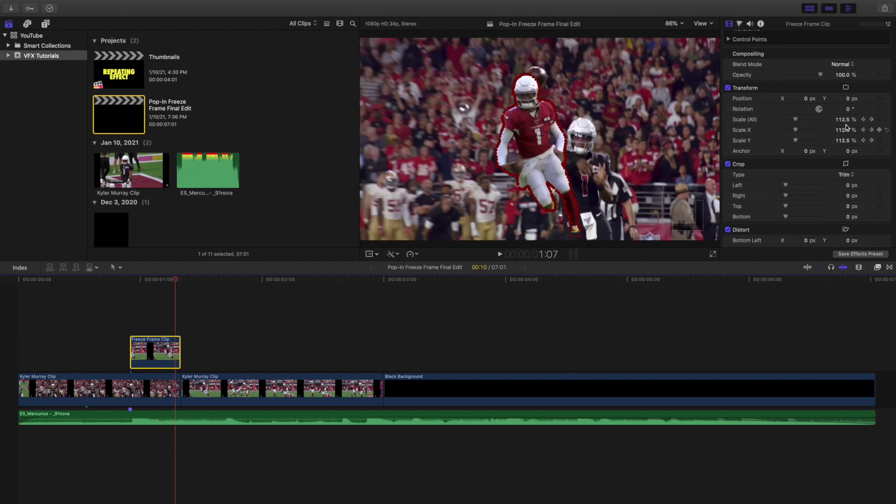
{"action": "key", "text": "Right"}
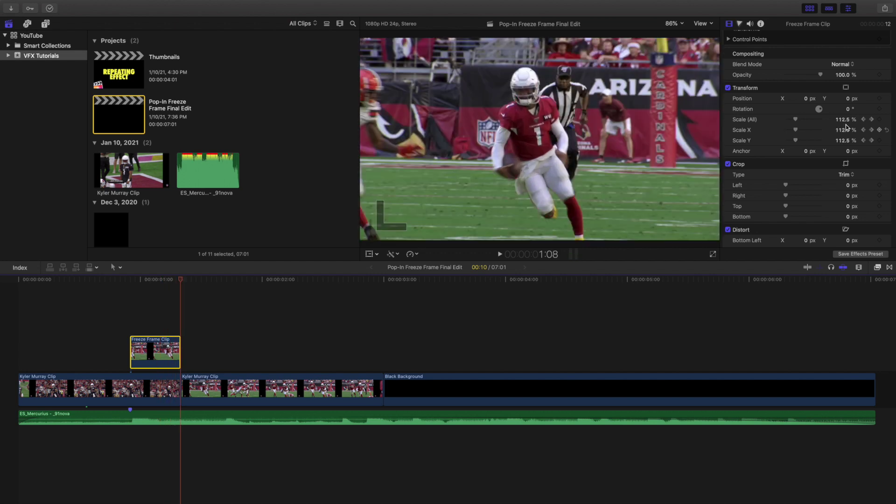
{"action": "left_click", "coordinate": [130, 305]}
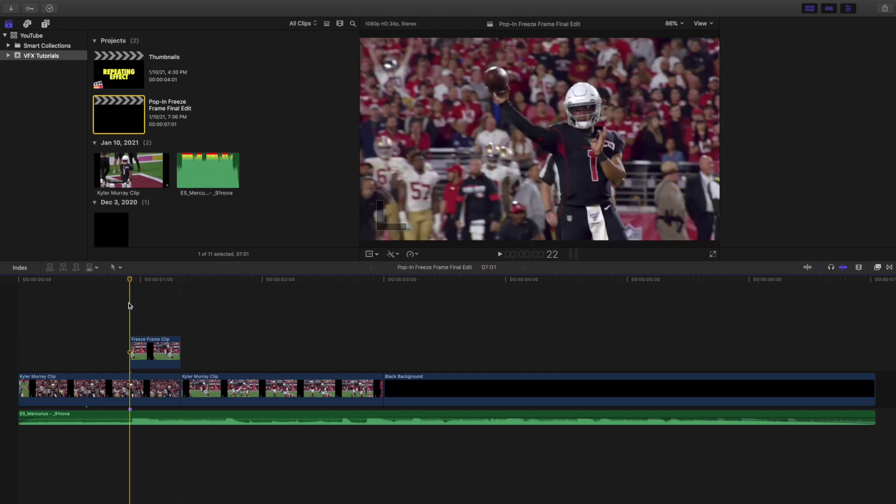
{"action": "key", "text": "space"}
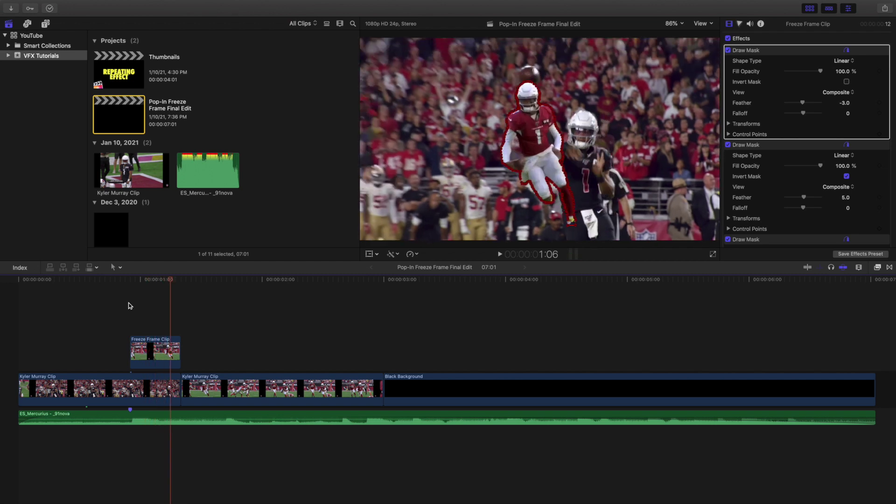
{"action": "key", "text": "space"}
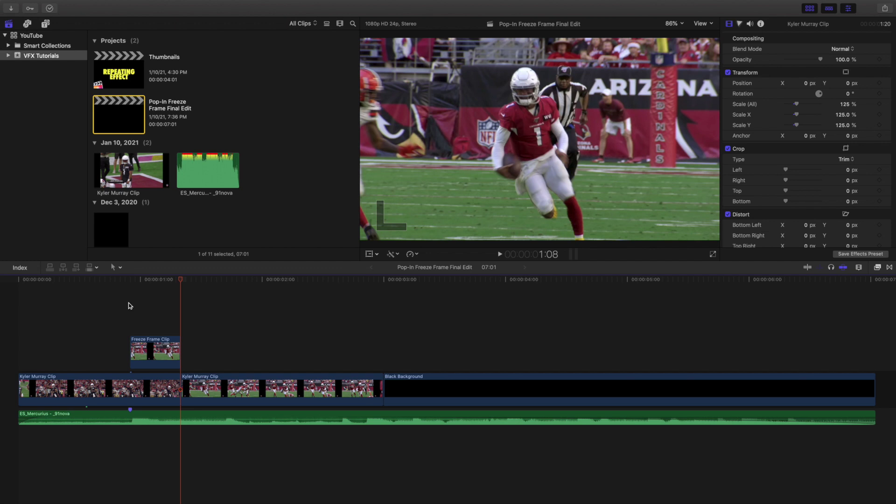
{"action": "key", "text": "Left"}
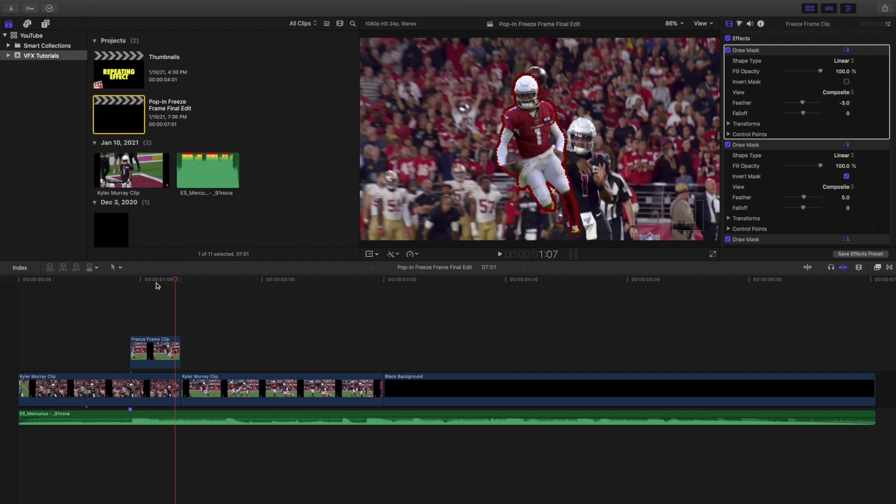
{"action": "key", "text": "Right"}
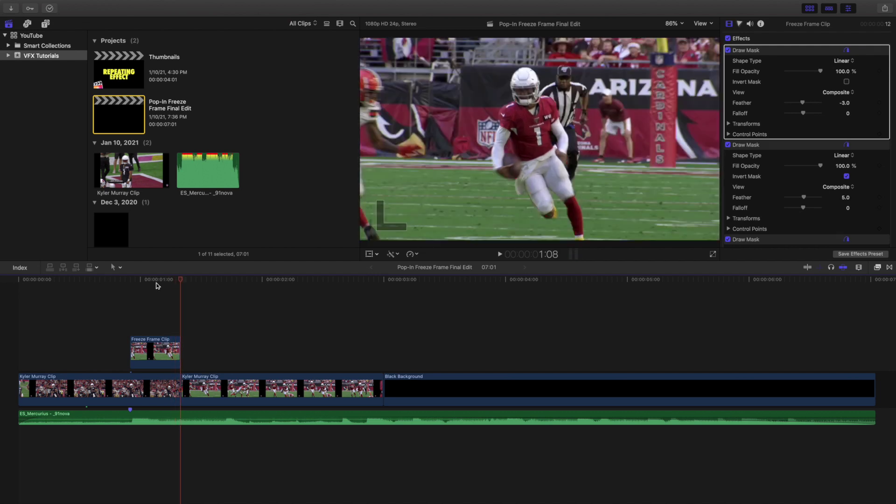
{"action": "key", "text": "space"}
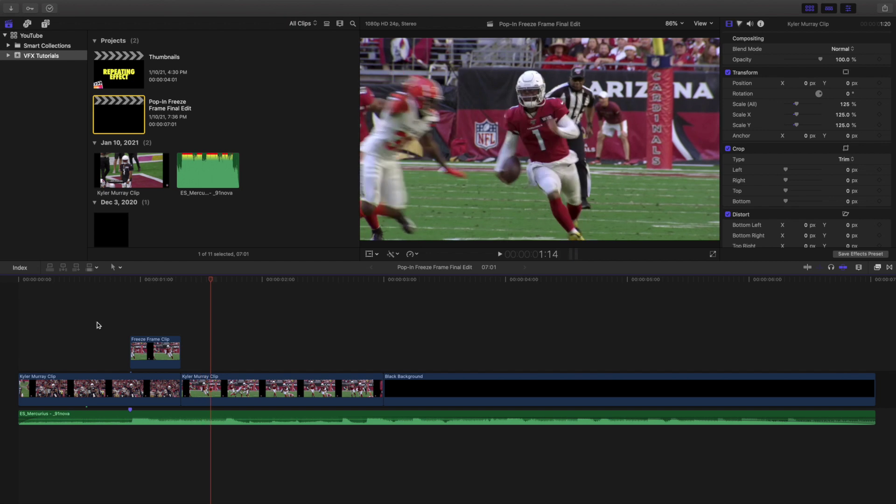
{"action": "left_click", "coordinate": [182, 324]}
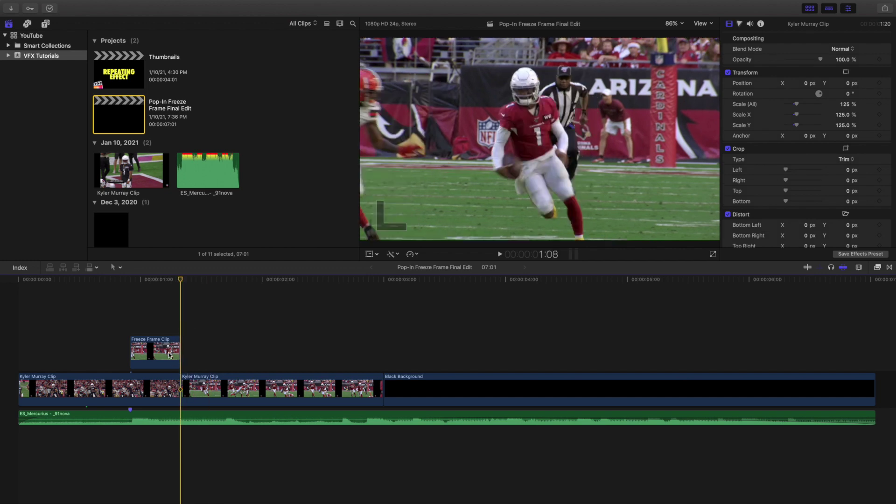
{"action": "left_click", "coordinate": [167, 352]}
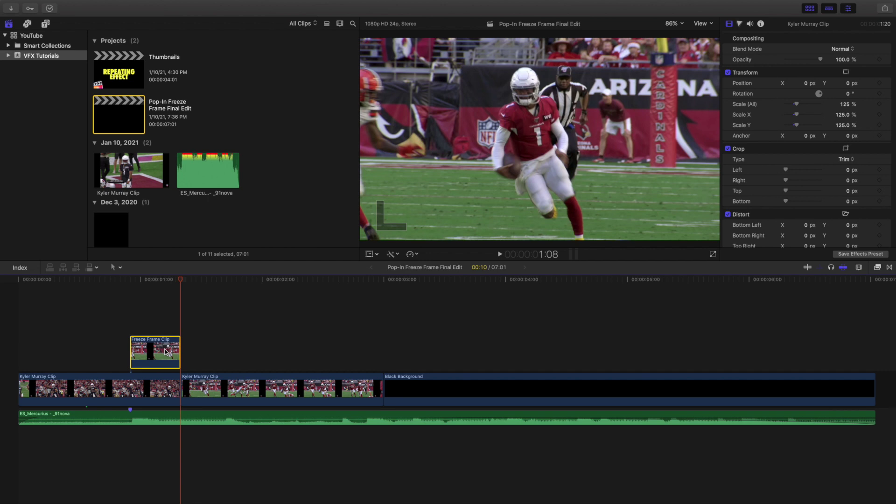
{"action": "key", "text": "super+r"}
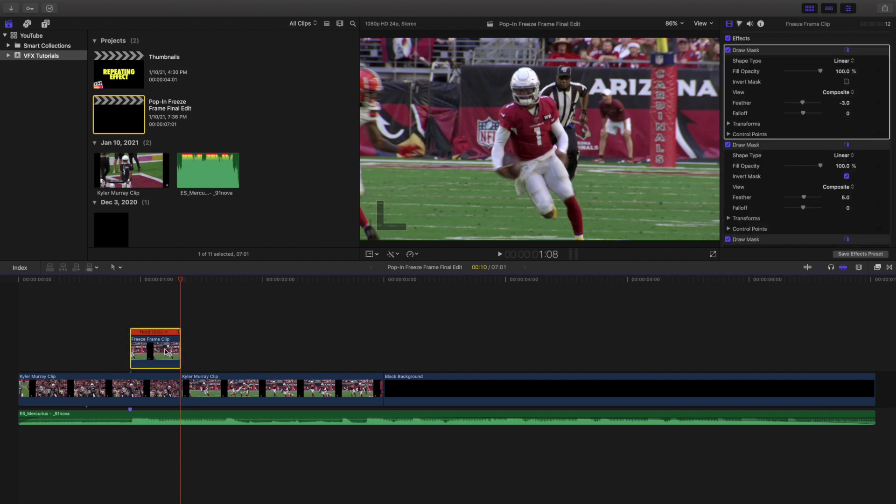
{"action": "key", "text": "super+r"}
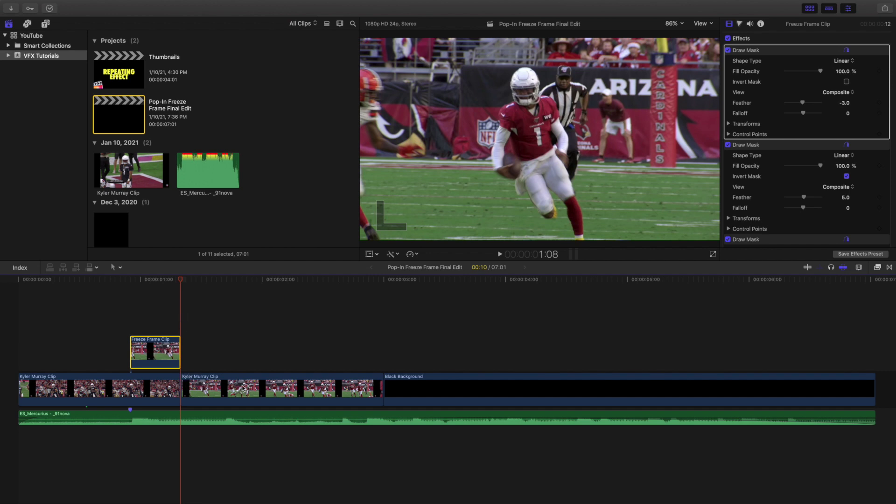
{"action": "left_click", "coordinate": [167, 329]}
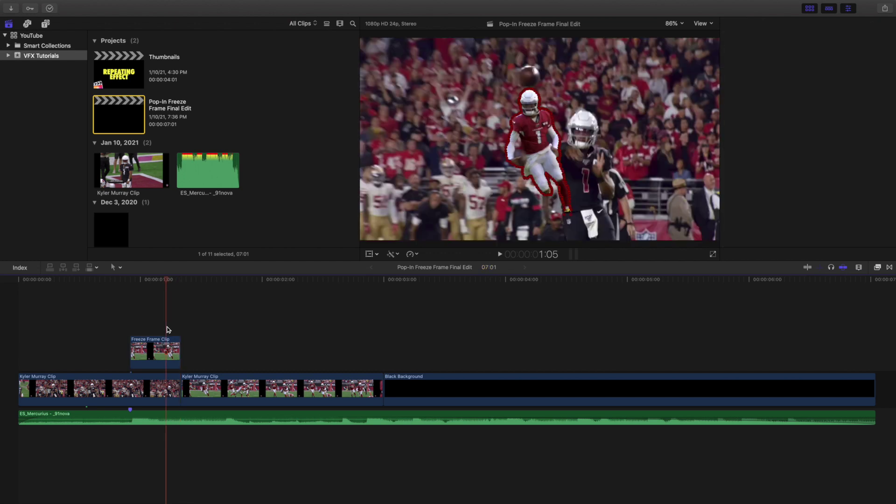
{"action": "left_click", "coordinate": [163, 344]}
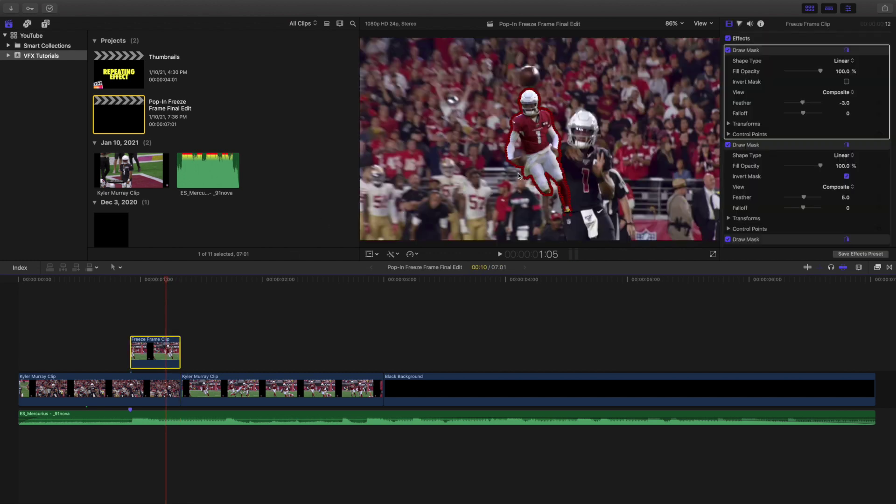
{"action": "left_click", "coordinate": [131, 317]}
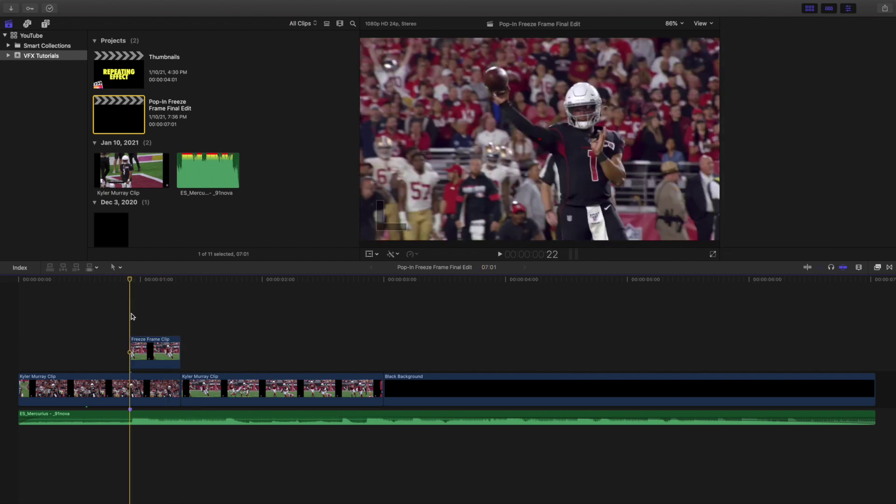
- Show the Freeze Frame Clip's Transform settings and step frames as Scale climbs from 12.5%
{"action": "left_click", "coordinate": [145, 345]}
{"action": "scroll", "coordinate": [776, 182], "scroll_direction": "down", "scroll_amount": 5}
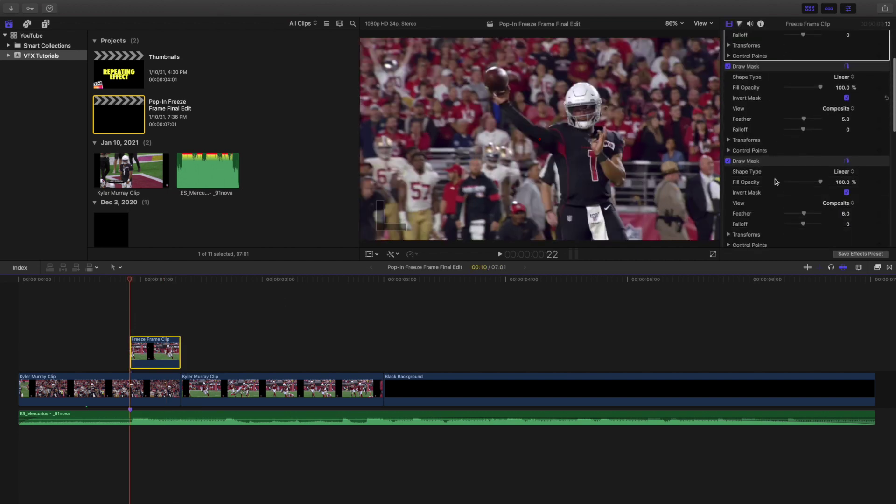
{"action": "scroll", "coordinate": [776, 182], "scroll_direction": "down", "scroll_amount": 4}
{"action": "key", "text": "Right"}
{"action": "key", "text": "Right"}
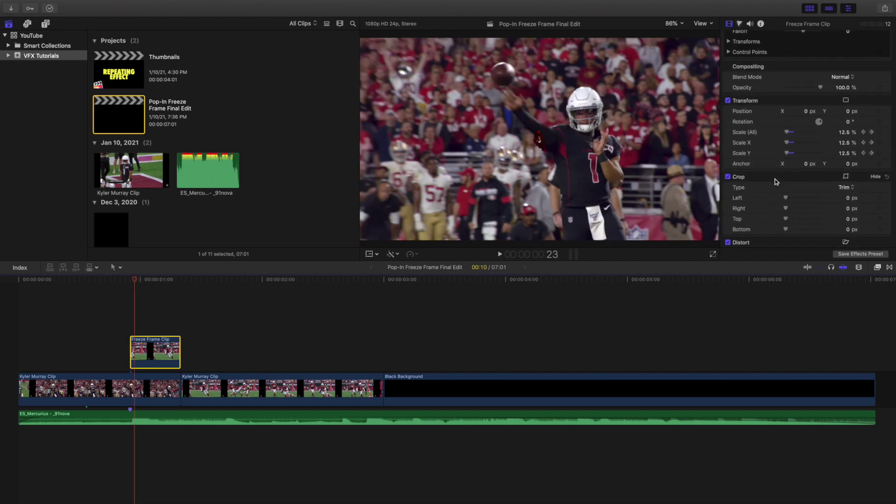
{"action": "key", "text": "Right"}
{"action": "key", "text": "Right"}
{"action": "key", "text": "Right"}
{"action": "key", "text": "Right"}
{"action": "key", "text": "Right"}
{"action": "key", "text": "Right"}
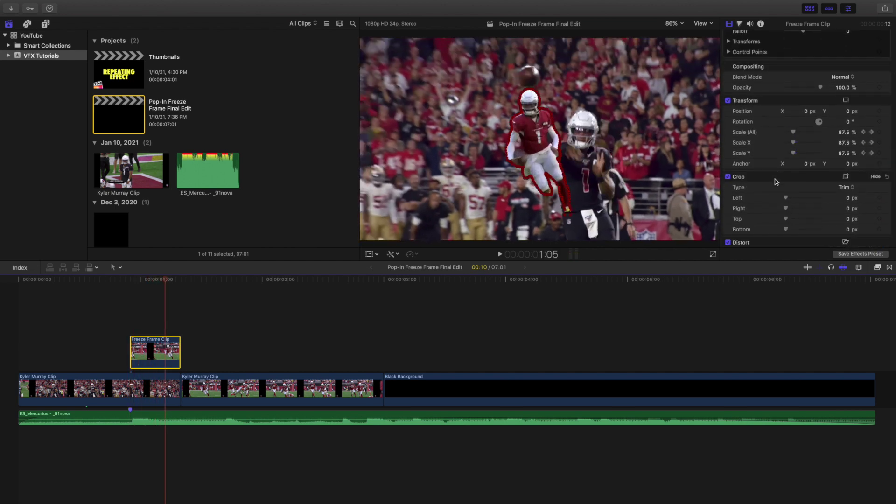
{"action": "key", "text": "Right"}
{"action": "key", "text": "Right"}
{"action": "key", "text": "Right"}
{"action": "key", "text": "Right"}
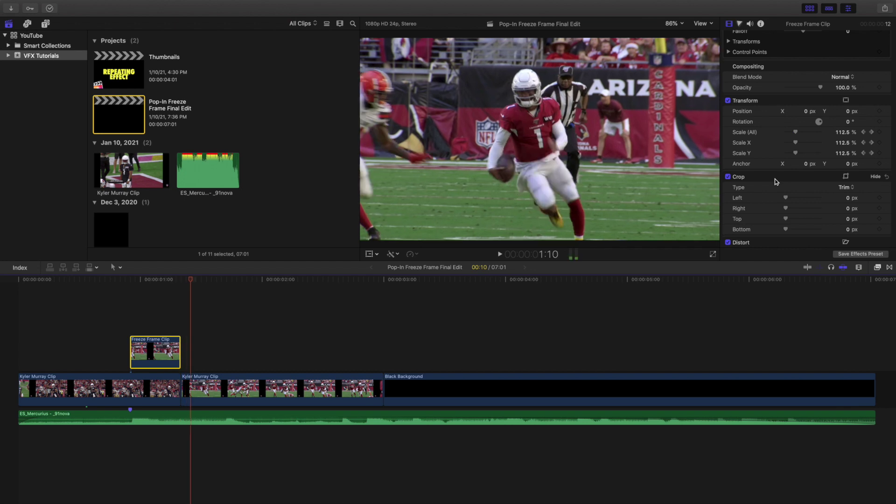